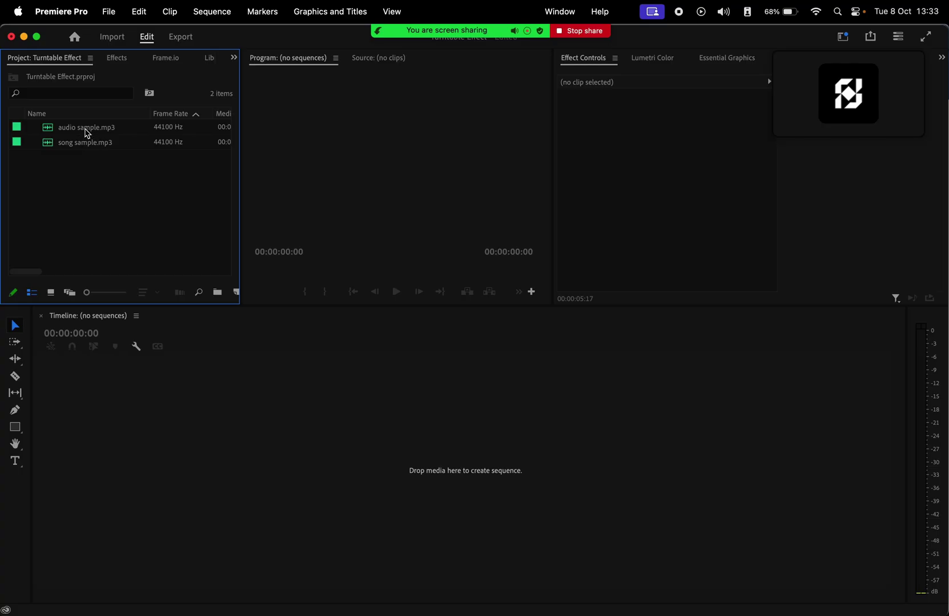
Drop audio sample.mp3 onto the Timeline to build an 'audio sample' sequence, then play it.
{"action": "left_click_drag", "start_coordinate": [86, 132], "coordinate": [115, 229]}
{"action": "left_click_drag", "start_coordinate": [134, 450], "coordinate": [136, 451]}
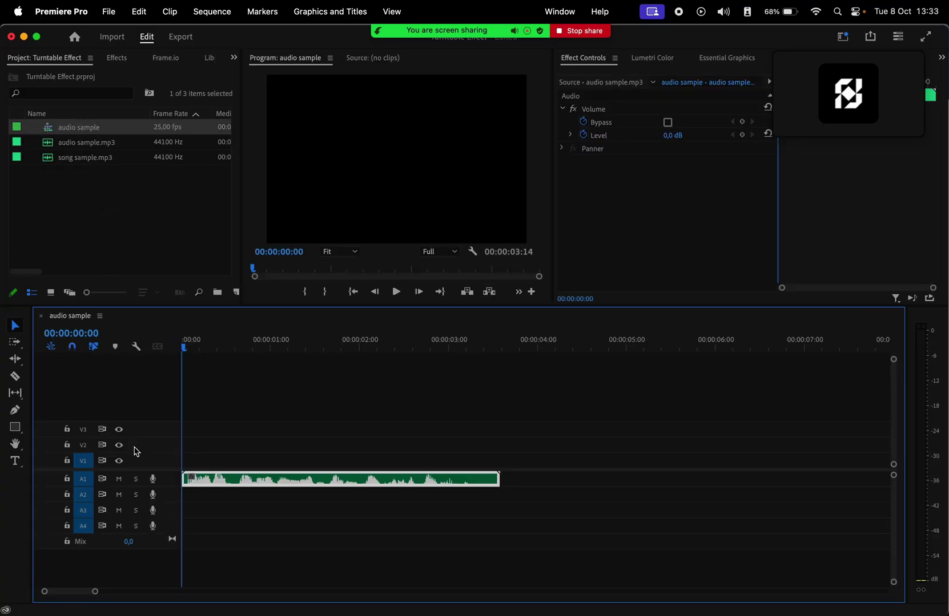
{"action": "key", "text": "space"}
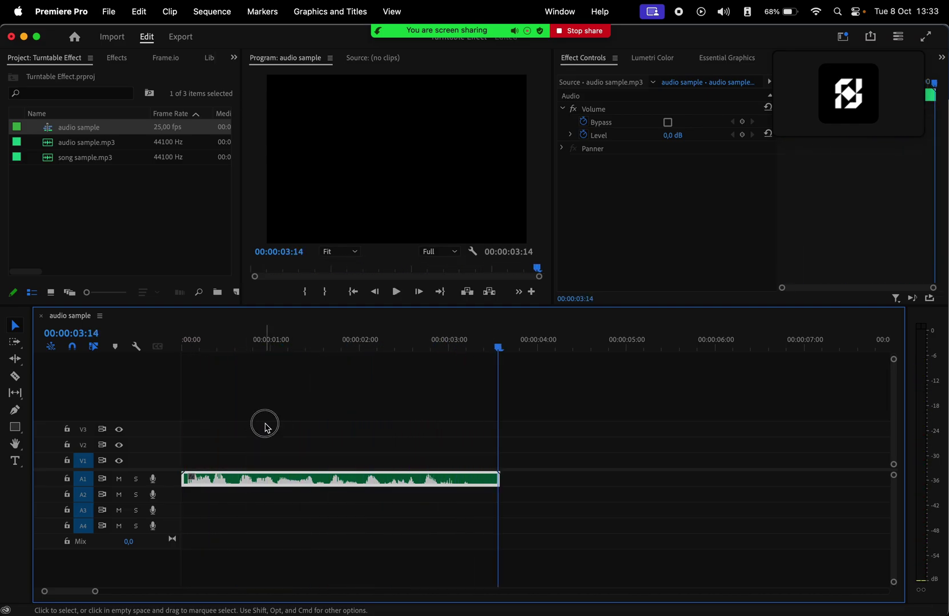
{"action": "left_click", "coordinate": [266, 426]}
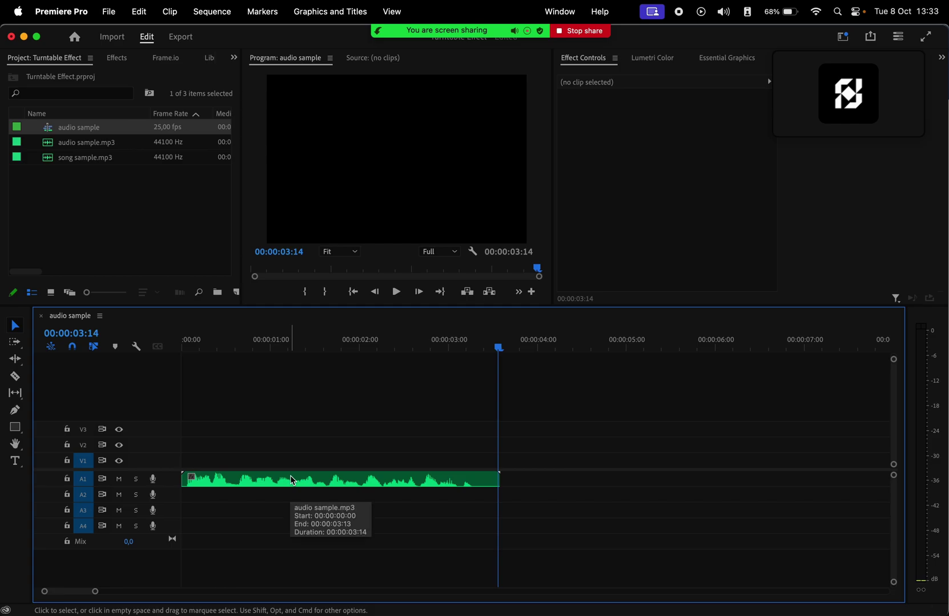
Launch Creative Cloud and search for Audition to reach its app page.
{"action": "key", "text": "super+space"}
{"action": "type", "text": "c"}
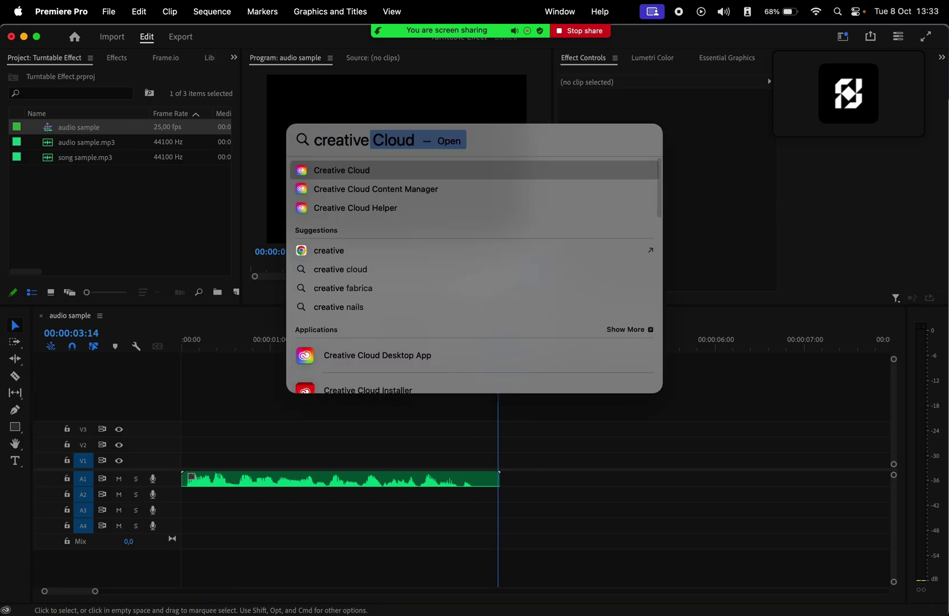
{"action": "key", "text": "Return"}
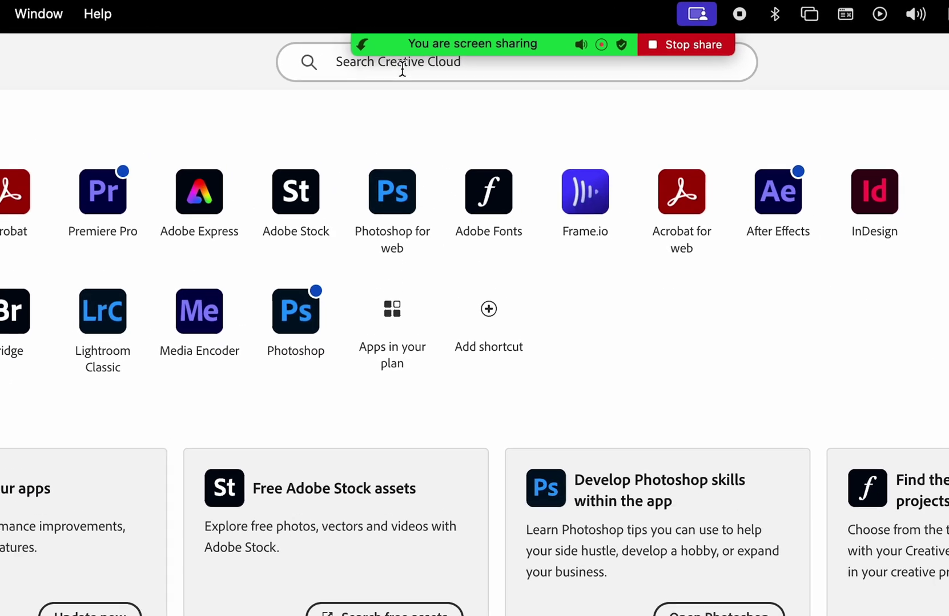
{"action": "left_click", "coordinate": [405, 54]}
{"action": "type", "text": "audition"}
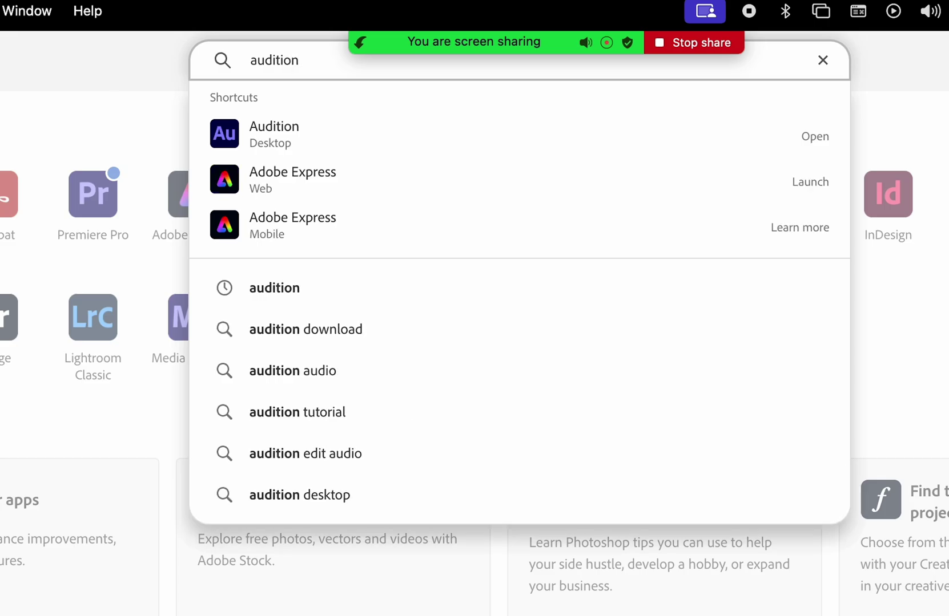
{"action": "key", "text": "Return"}
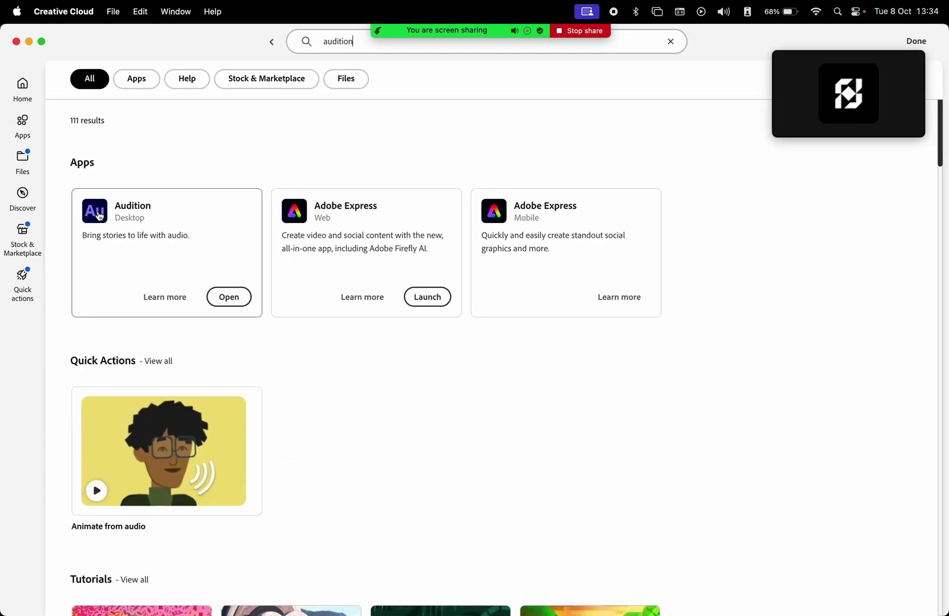
{"action": "left_click", "coordinate": [100, 217]}
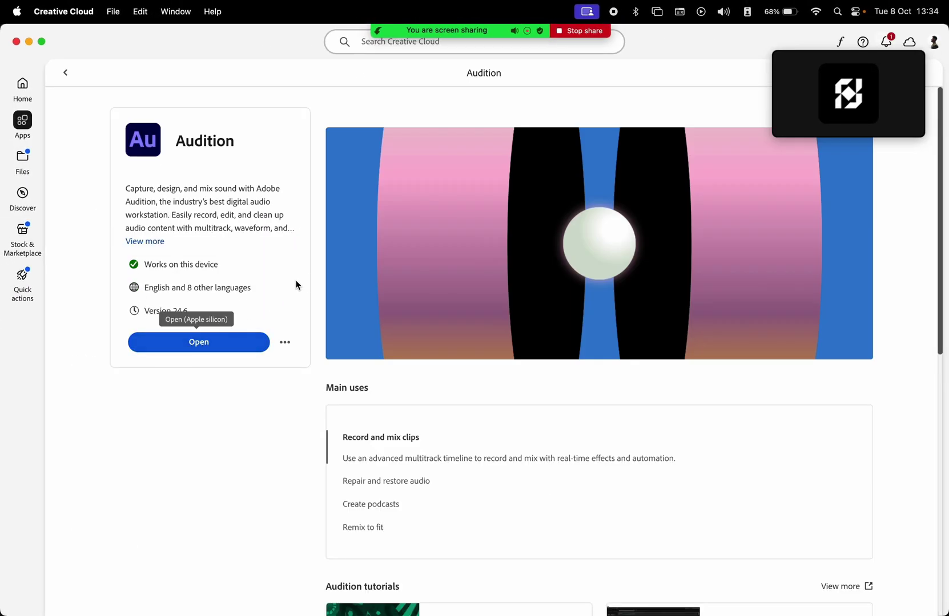
Return to Premiere Pro and bring up the speech clip's context menu.
{"action": "key", "text": "super+Tab"}
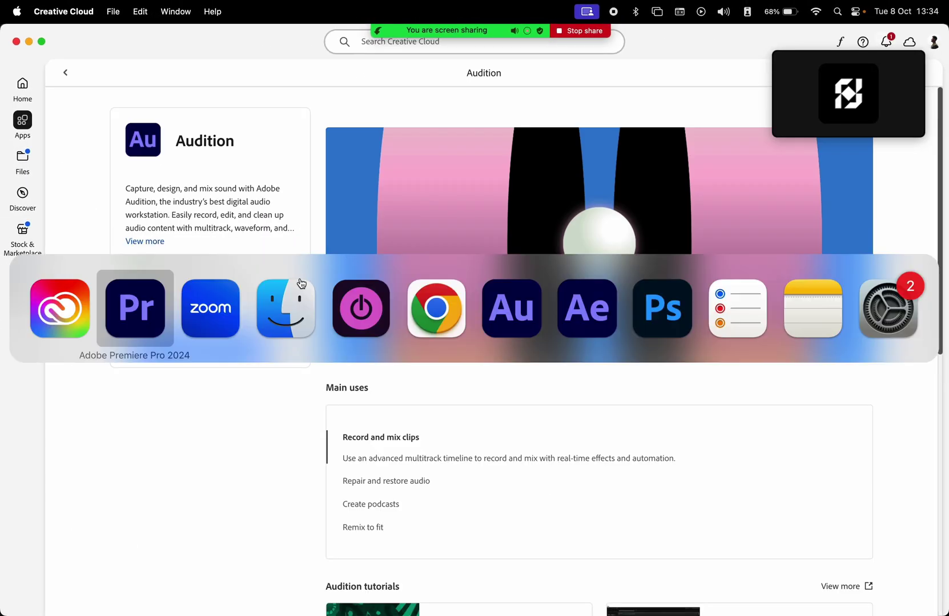
{"action": "left_click", "coordinate": [157, 313]}
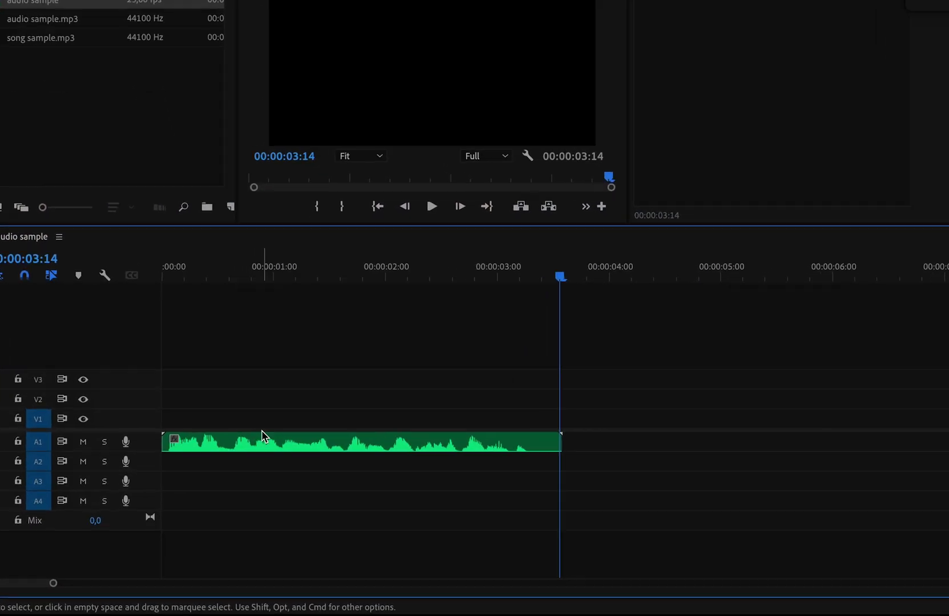
{"action": "right_click", "coordinate": [263, 418]}
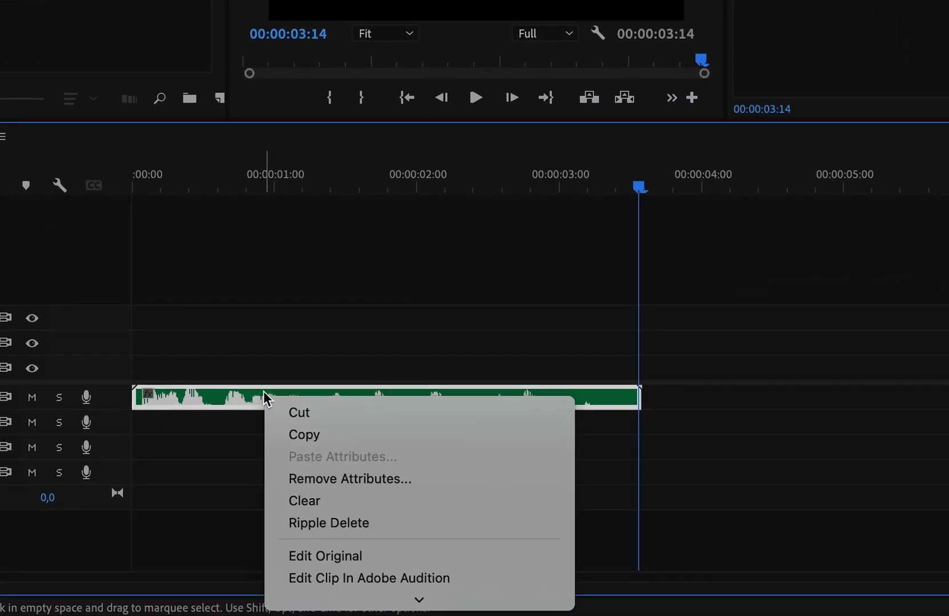
Edit the speech clip in Audition and apply the Pitch Bender's Turntable Losing Power preset.
{"action": "left_click", "coordinate": [360, 578]}
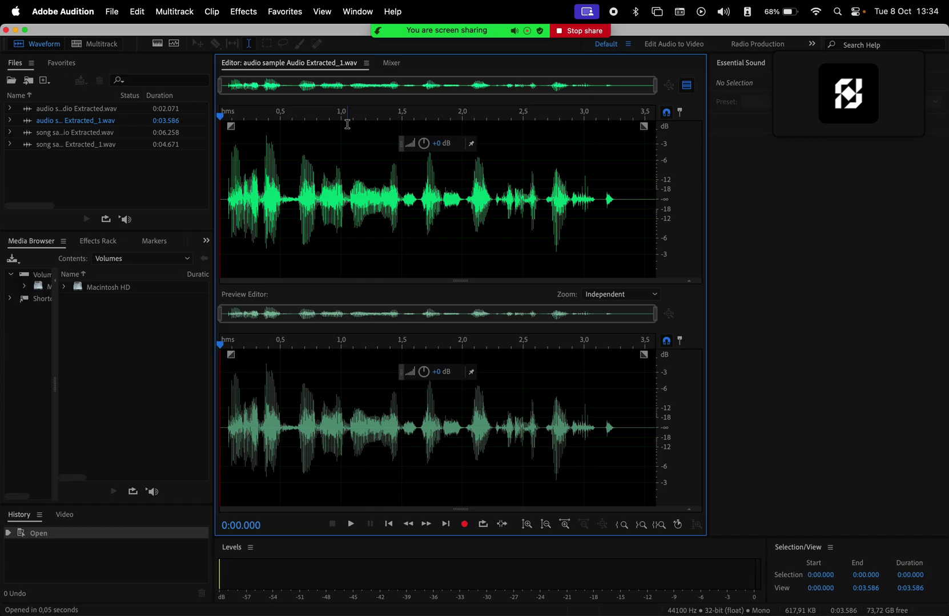
{"action": "key", "text": "space"}
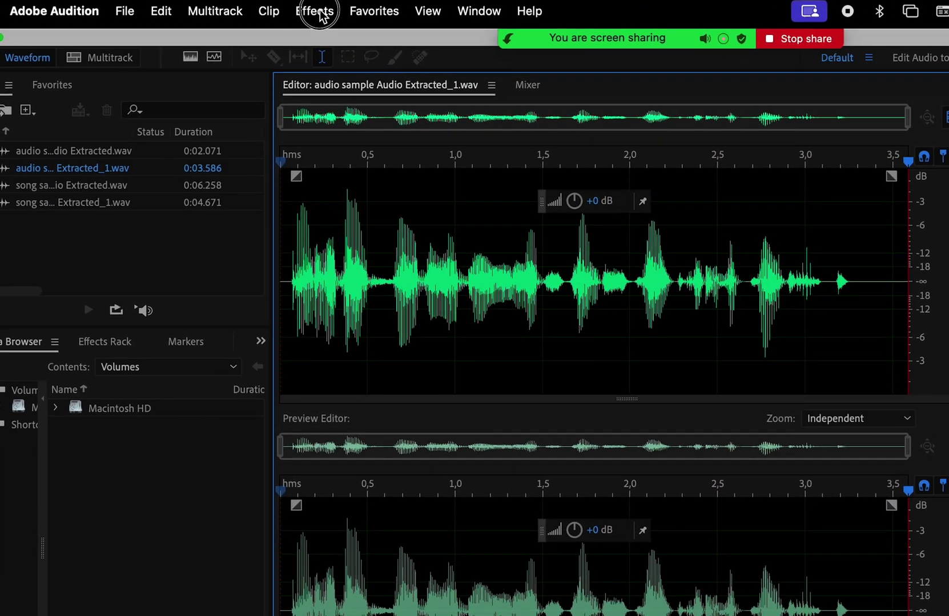
{"action": "left_click", "coordinate": [244, 12]}
{"action": "mouse_move", "coordinate": [436, 450]}
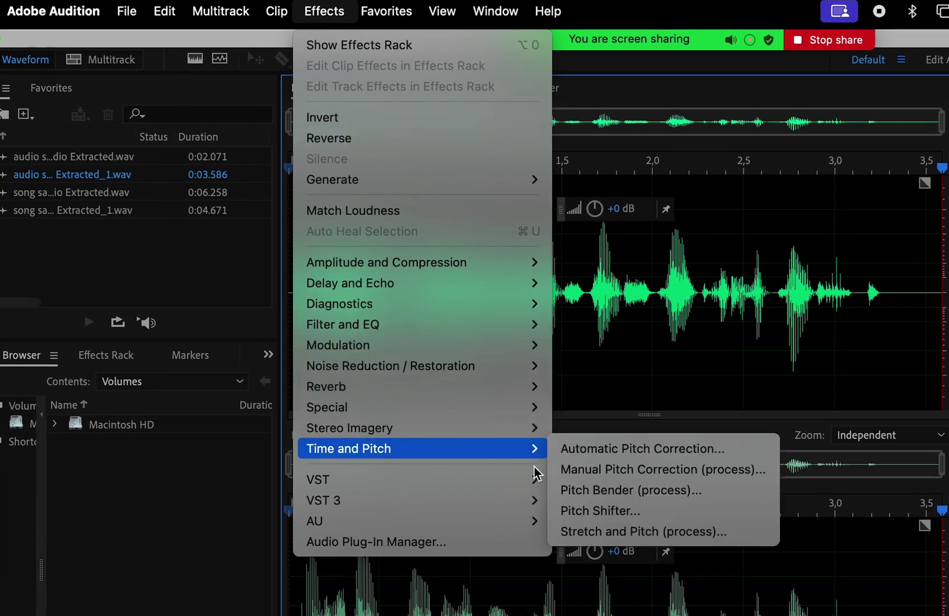
{"action": "left_click", "coordinate": [635, 489]}
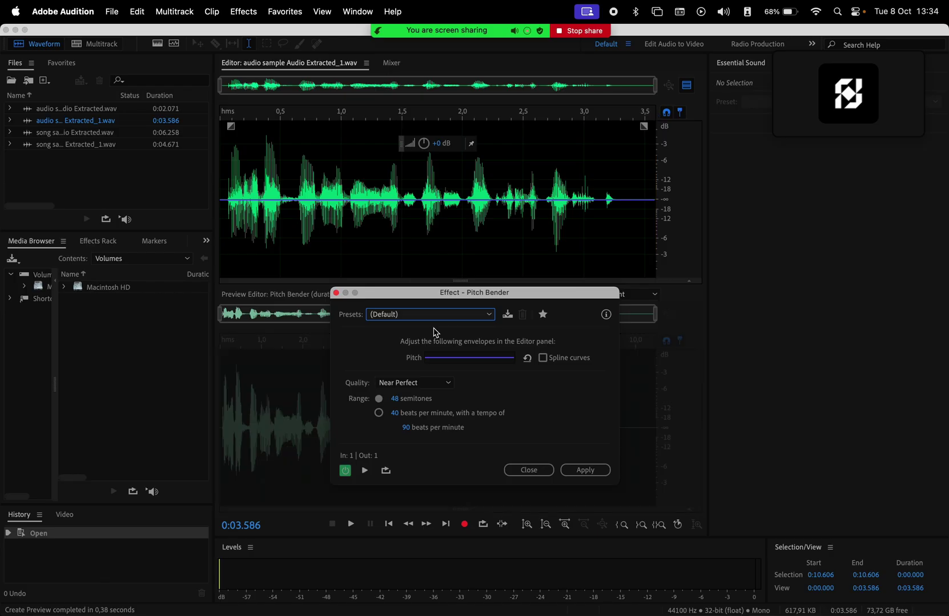
{"action": "left_click", "coordinate": [433, 315]}
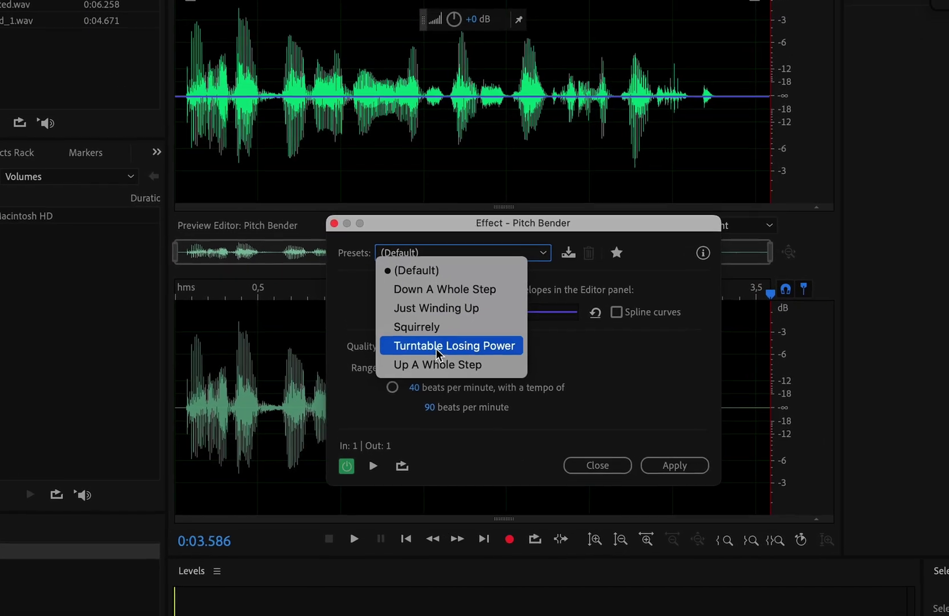
{"action": "left_click", "coordinate": [446, 339]}
{"action": "key", "text": "space"}
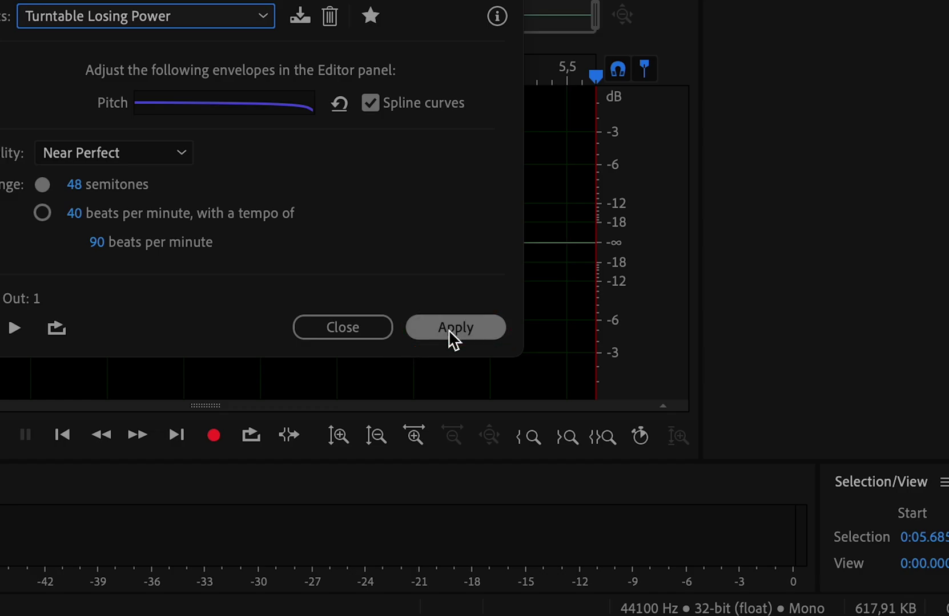
{"action": "left_click", "coordinate": [449, 329]}
Save the pitch-bent clip and switch back to Premiere Pro.
{"action": "left_click", "coordinate": [111, 12]}
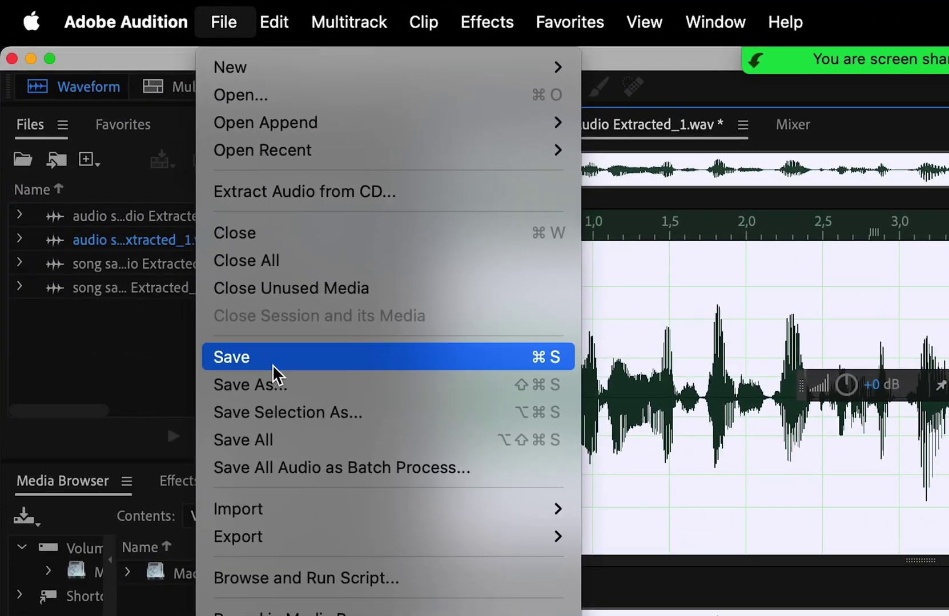
{"action": "left_click", "coordinate": [151, 180]}
{"action": "key", "text": "super+Tab"}
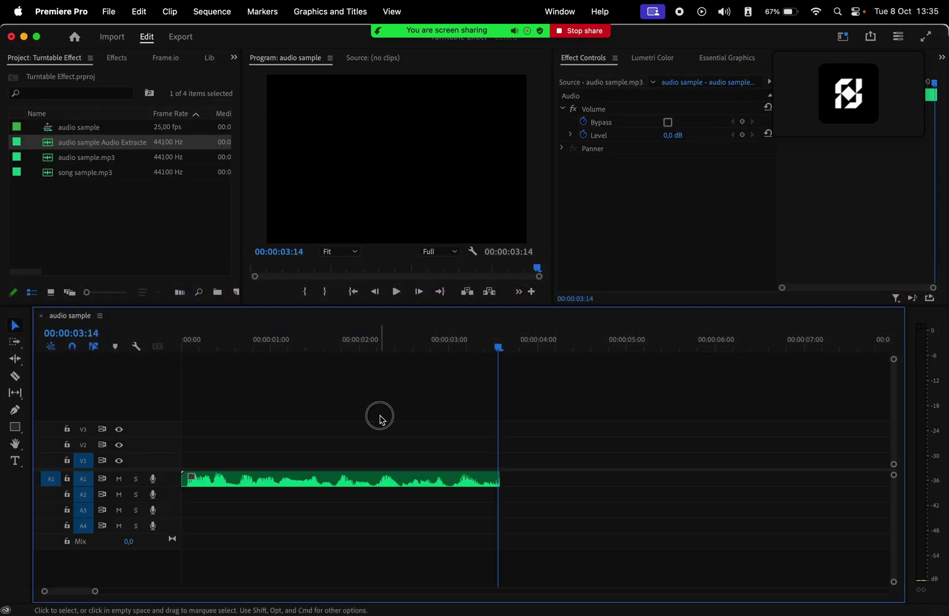
Extend the speech clip's end to its full pitch-bent length and play the sequence to 00:00:05:16.
{"action": "left_click", "coordinate": [381, 420]}
{"action": "left_click_drag", "start_coordinate": [505, 479], "coordinate": [633, 483]}
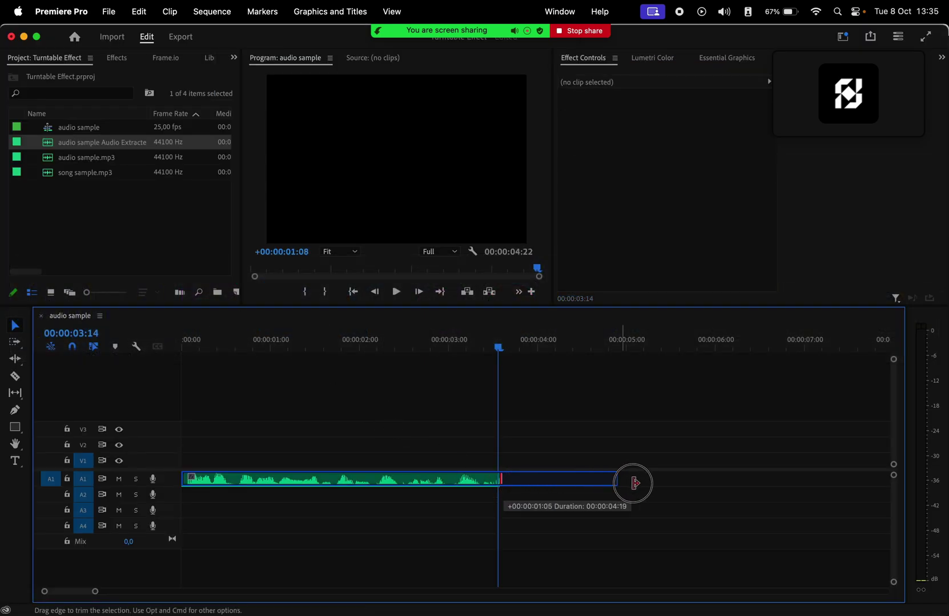
{"action": "left_click_drag", "start_coordinate": [721, 487], "coordinate": [728, 484]}
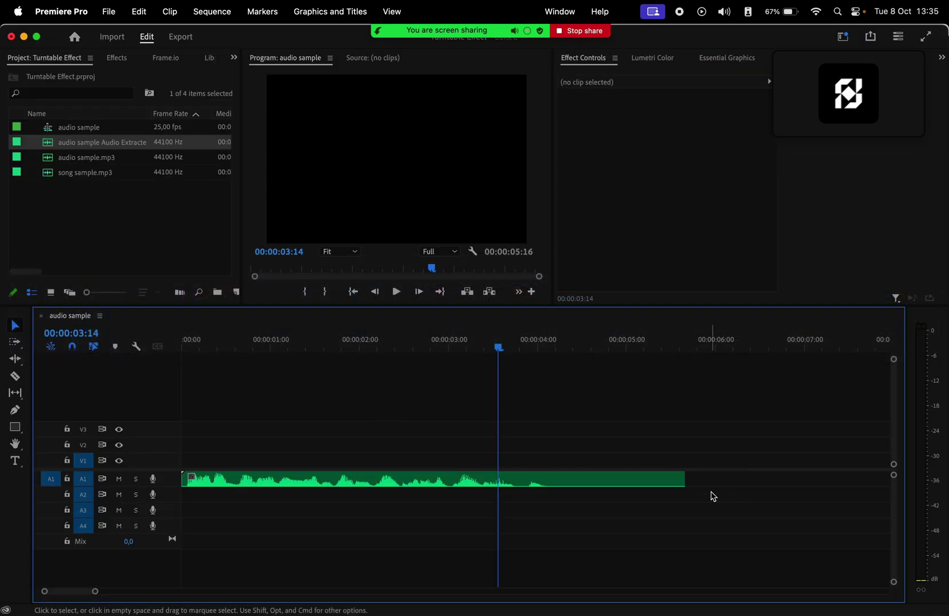
{"action": "key", "text": "space"}
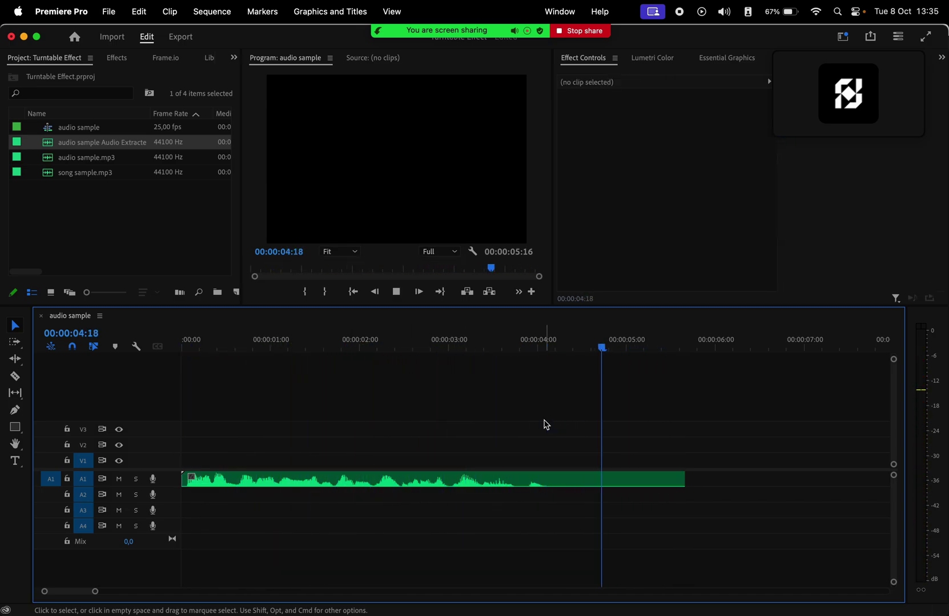
{"action": "key", "text": "super+a"}
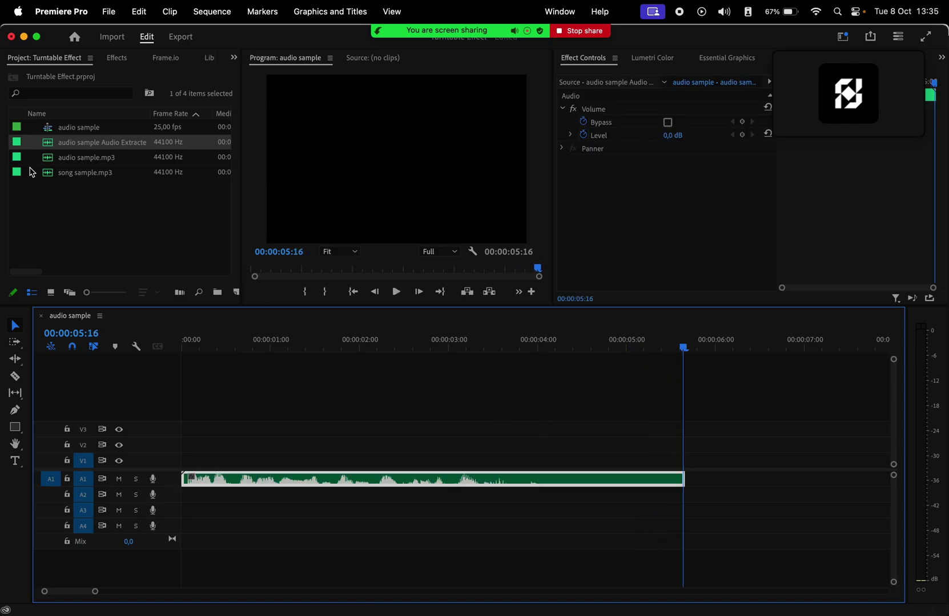
Place song sample.mp3 on track A2 and play both clips from the start.
{"action": "left_click_drag", "start_coordinate": [87, 177], "coordinate": [185, 502]}
{"action": "scroll", "coordinate": [368, 445], "scroll_direction": "down", "scroll_amount": 5}
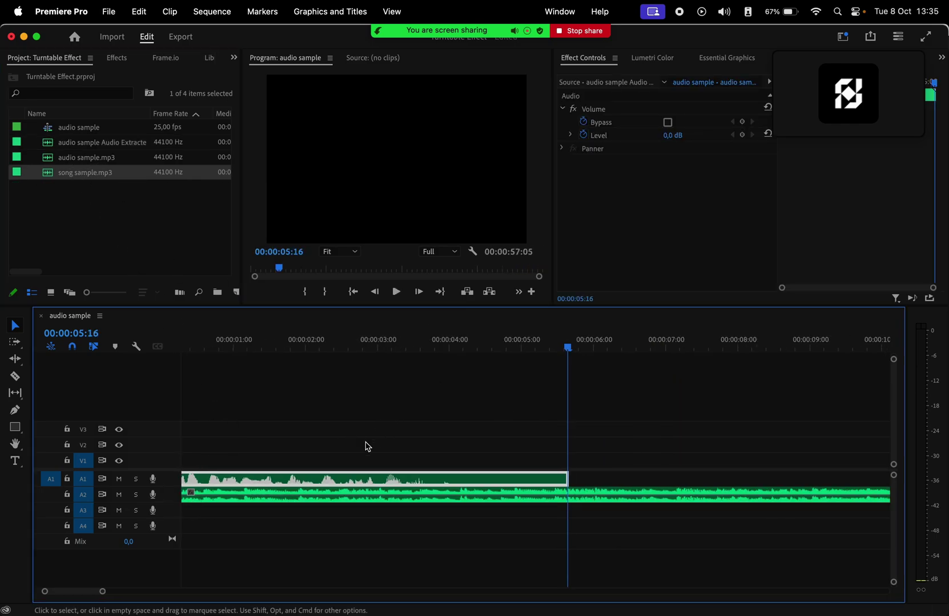
{"action": "key", "text": "Home"}
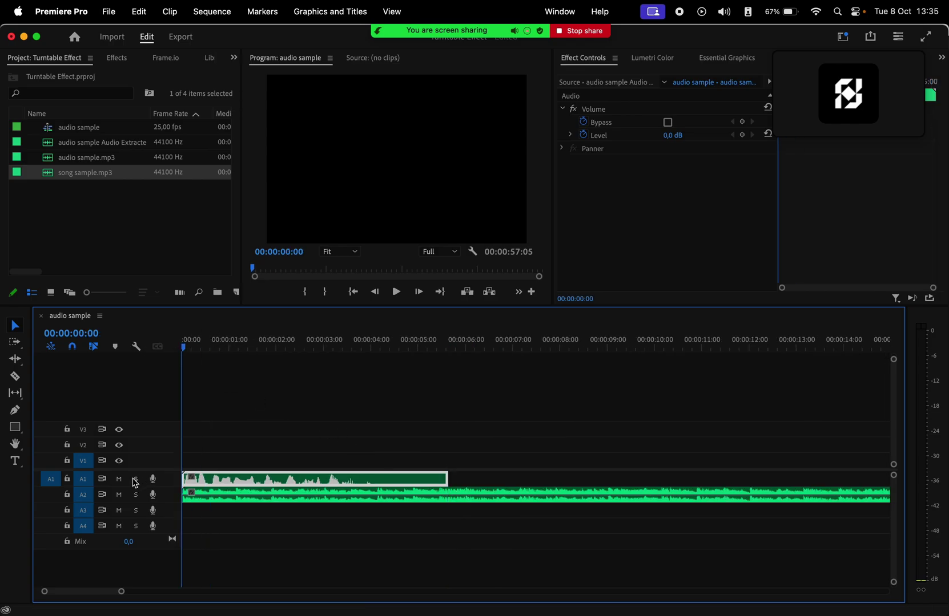
{"action": "key", "text": "space"}
Razor-split the song clip and send the first part to Audition for editing.
{"action": "left_click", "coordinate": [227, 496]}
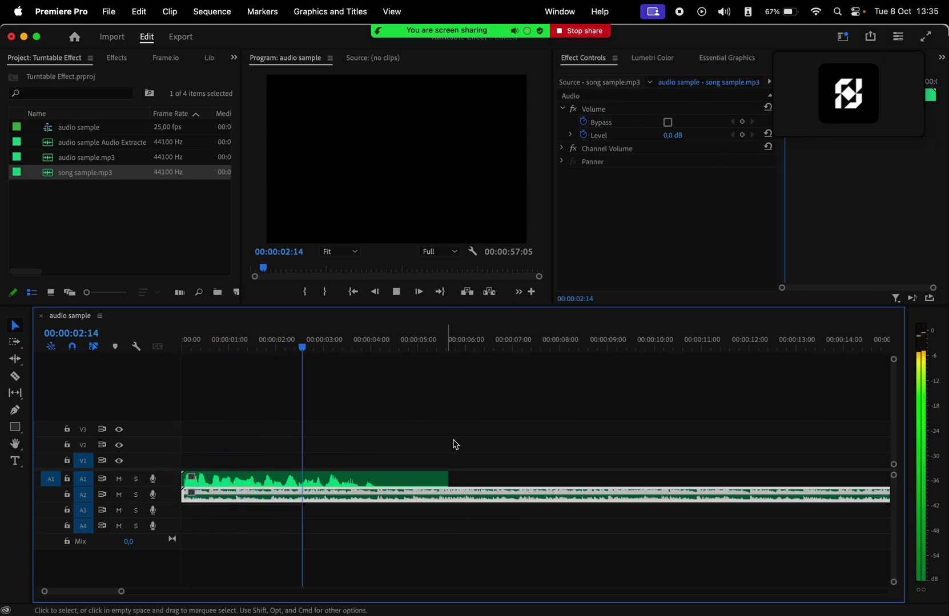
{"action": "left_click", "coordinate": [354, 485]}
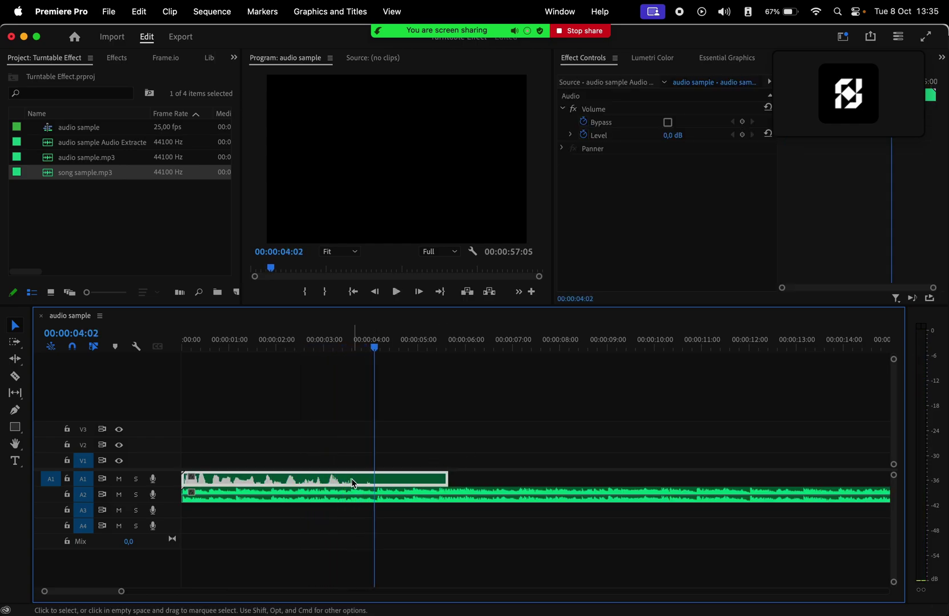
{"action": "left_click", "coordinate": [517, 492]}
{"action": "key", "text": "v"}
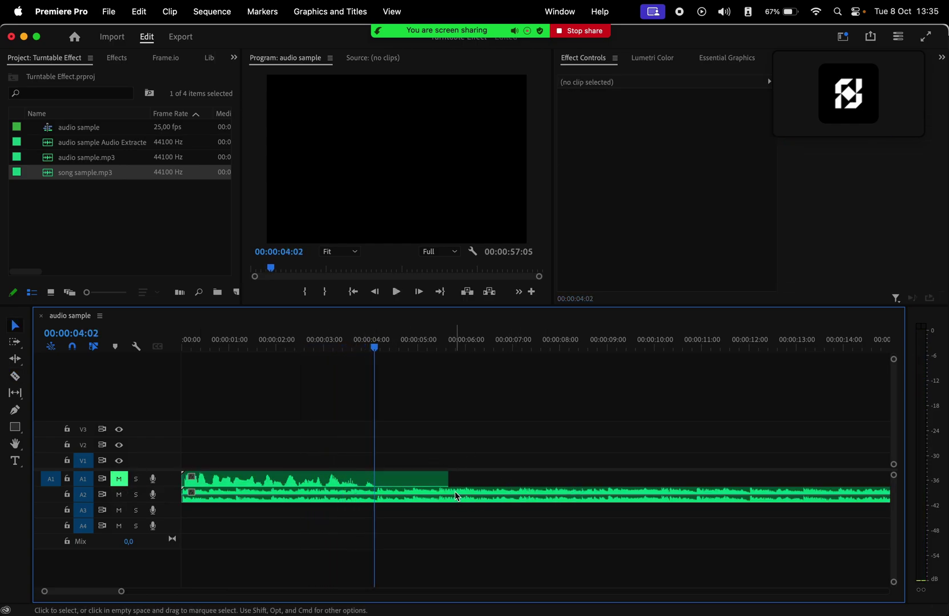
{"action": "right_click", "coordinate": [411, 494]}
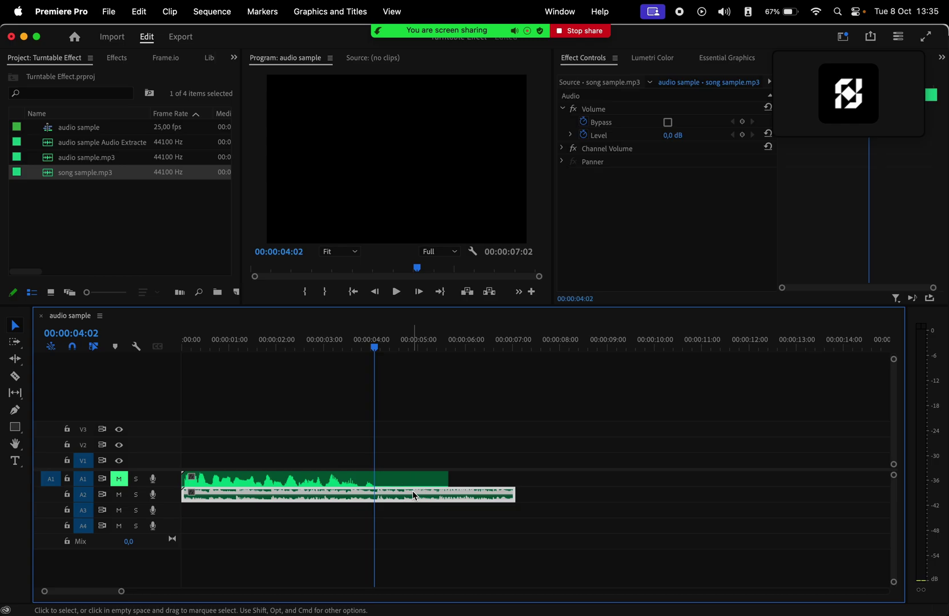
{"action": "left_click", "coordinate": [487, 127]}
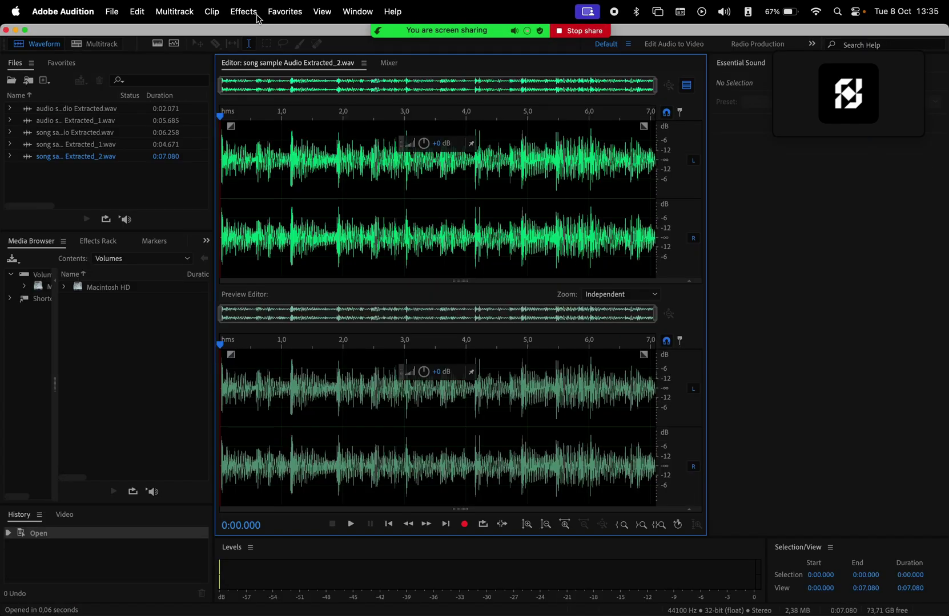
Open the Pitch Bender effect on the song and load the Just Winding Up preset.
{"action": "left_click", "coordinate": [257, 16]}
{"action": "mouse_move", "coordinate": [311, 305]}
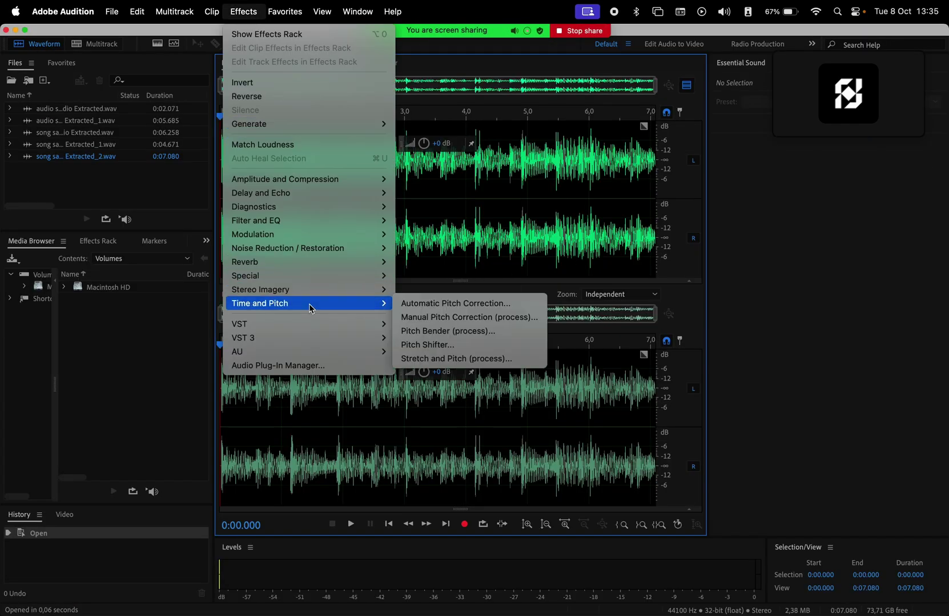
{"action": "left_click", "coordinate": [451, 331]}
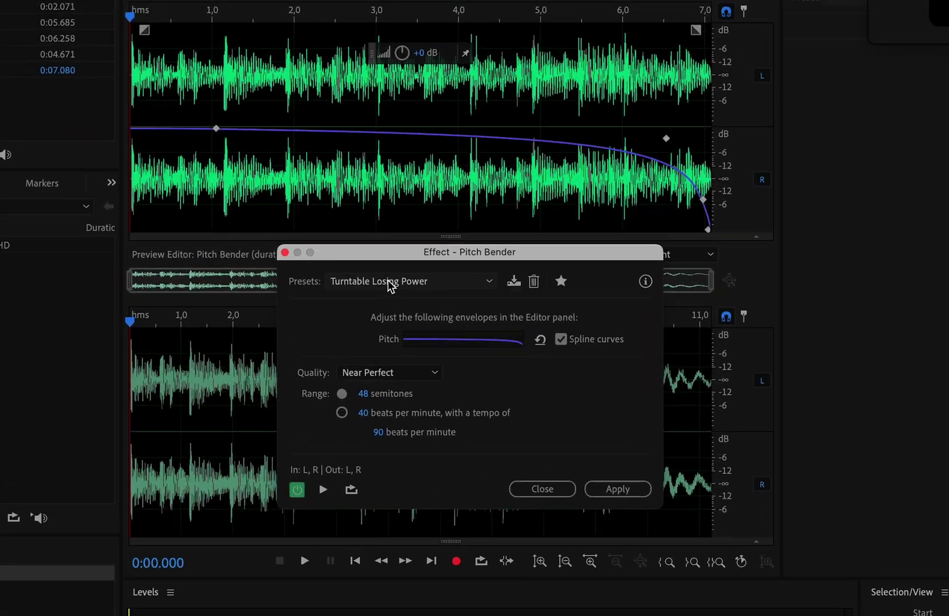
{"action": "left_click", "coordinate": [415, 316]}
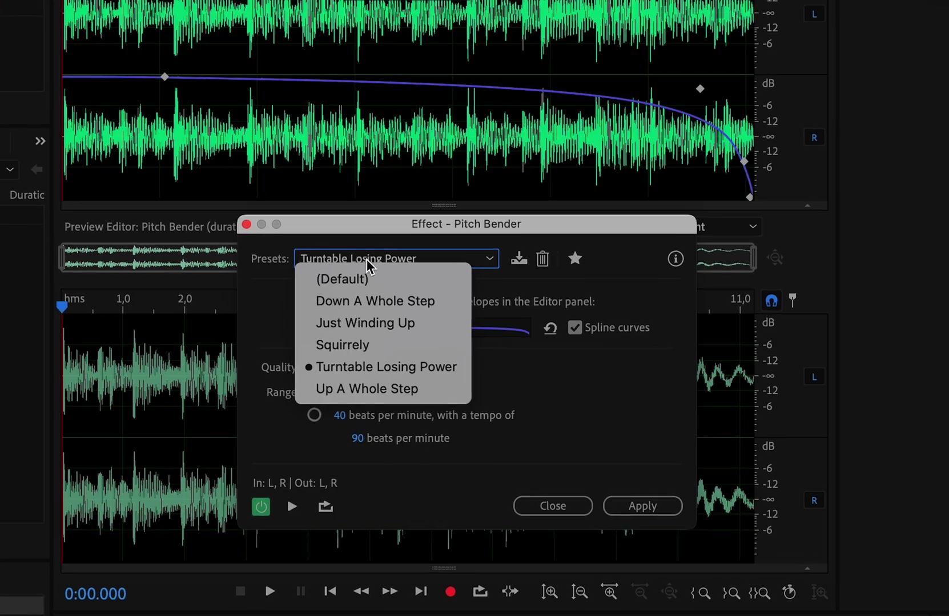
{"action": "left_click", "coordinate": [366, 324]}
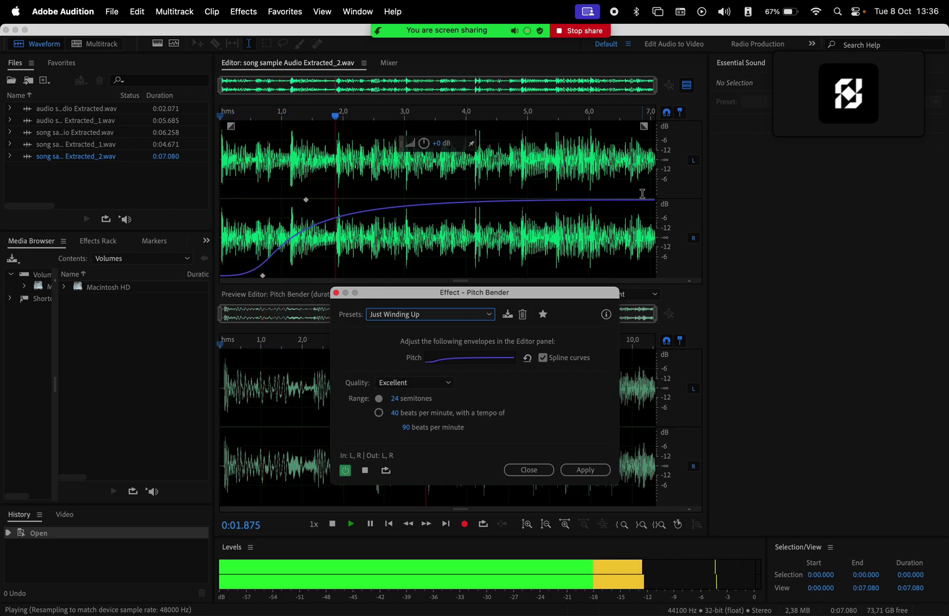
Drag the wind-up curve's top points earlier so pitch normalizes near two seconds, and preview.
{"action": "key", "text": "space"}
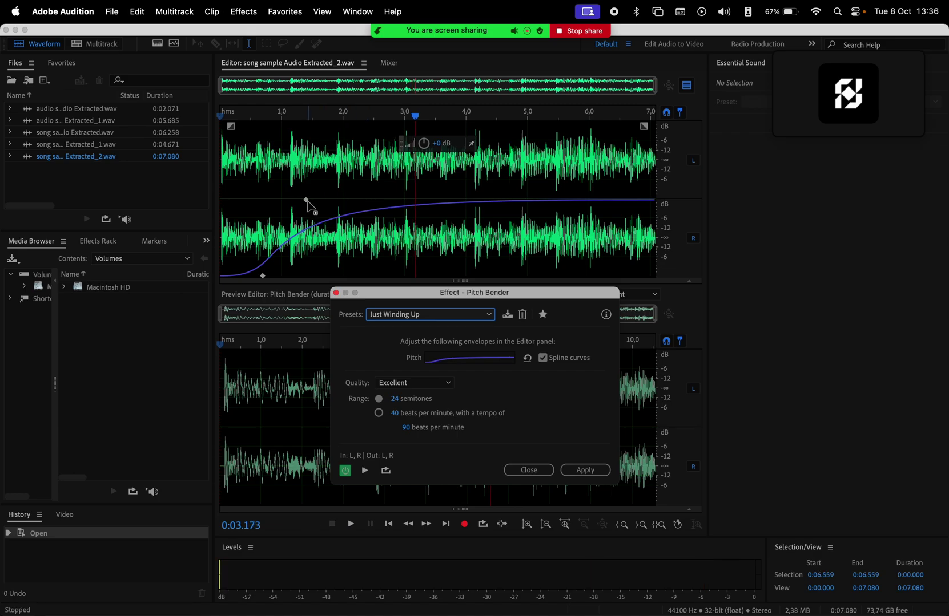
{"action": "mouse_move", "coordinate": [306, 200]}
{"action": "left_mouse_down"}
{"action": "mouse_move", "coordinate": [313, 215]}
{"action": "mouse_move", "coordinate": [298, 200]}
{"action": "left_mouse_up"}
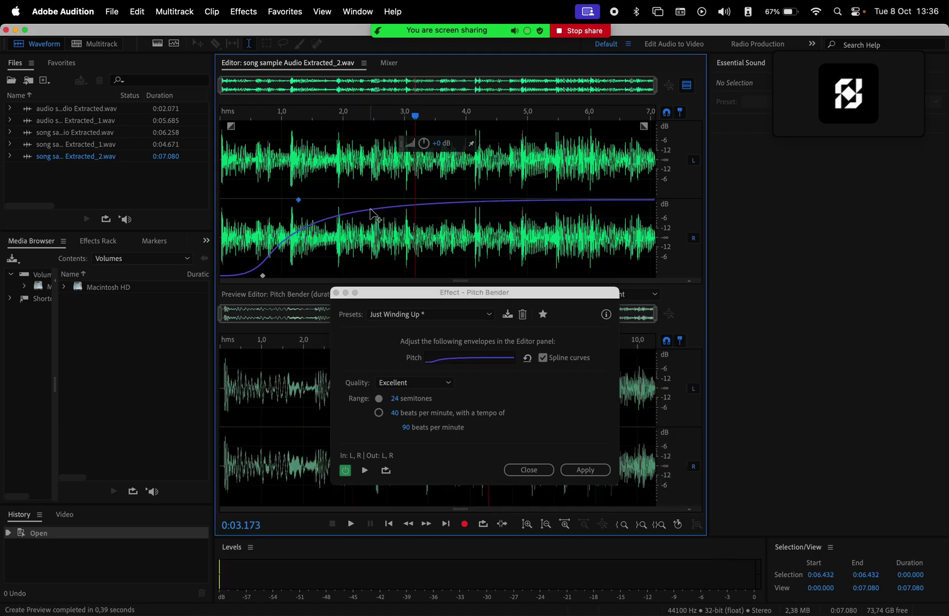
{"action": "left_click_drag", "start_coordinate": [360, 209], "coordinate": [340, 201]}
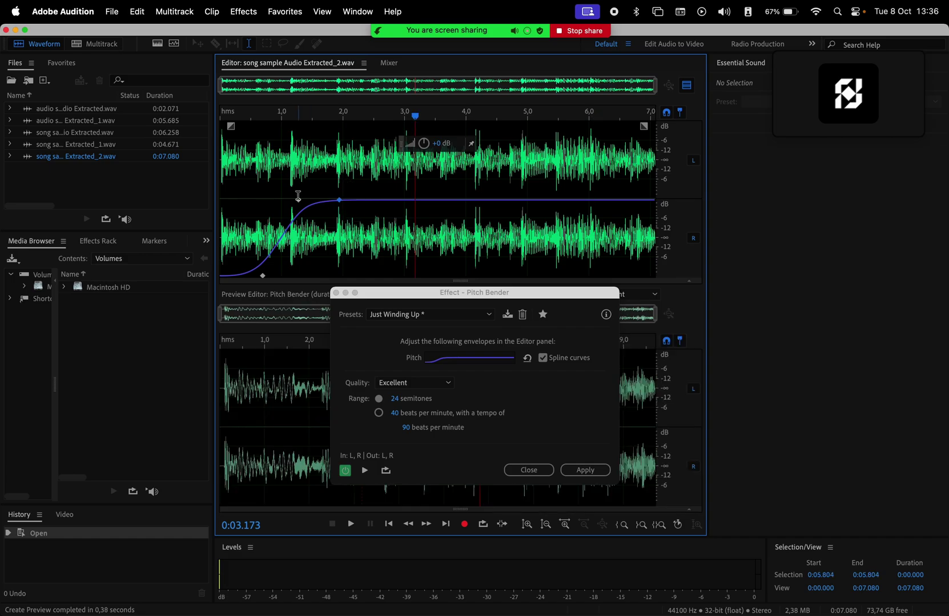
{"action": "key", "text": "space"}
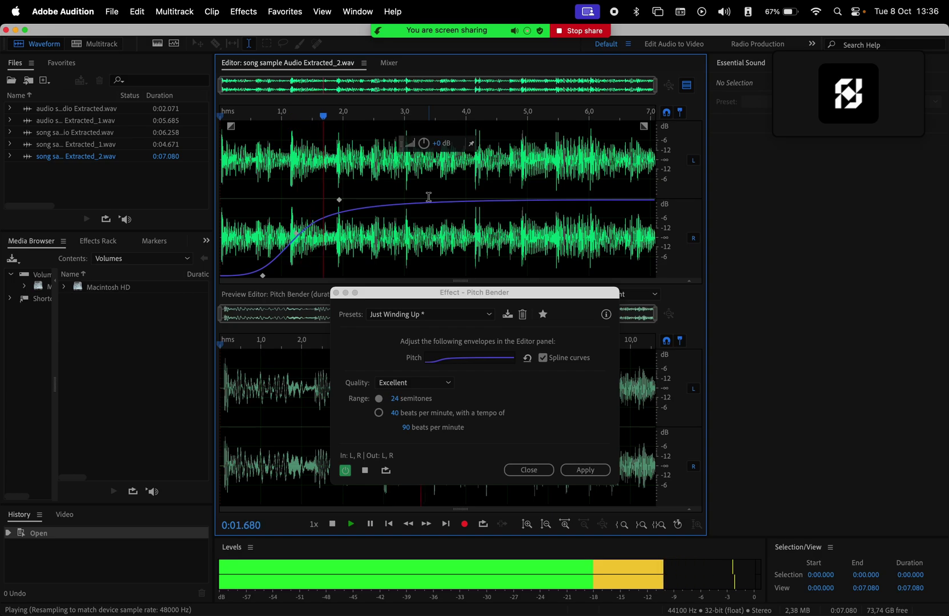
{"action": "key", "text": "space"}
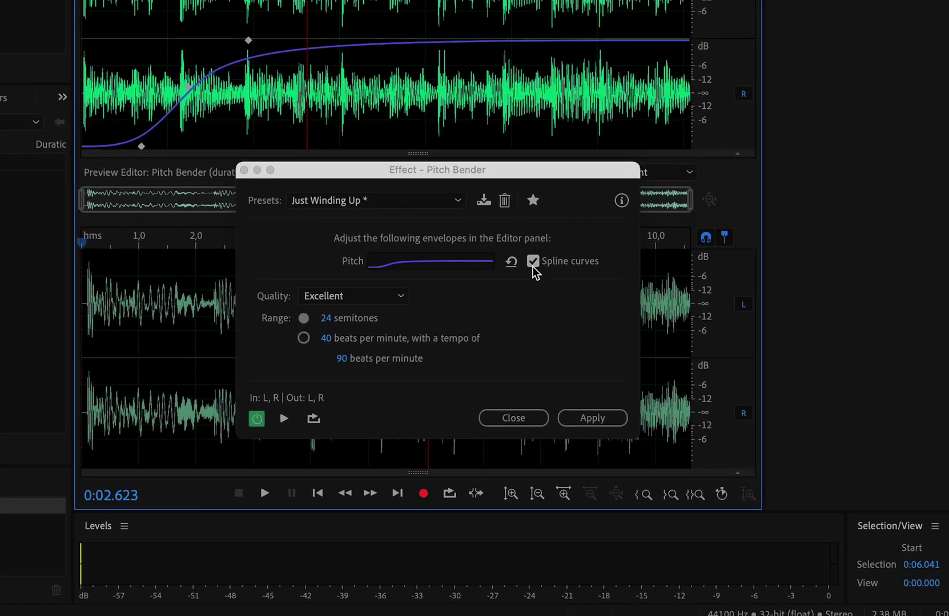
Turn Spline curves off so the envelope becomes a straight-line pitch ramp.
{"action": "left_click", "coordinate": [543, 358]}
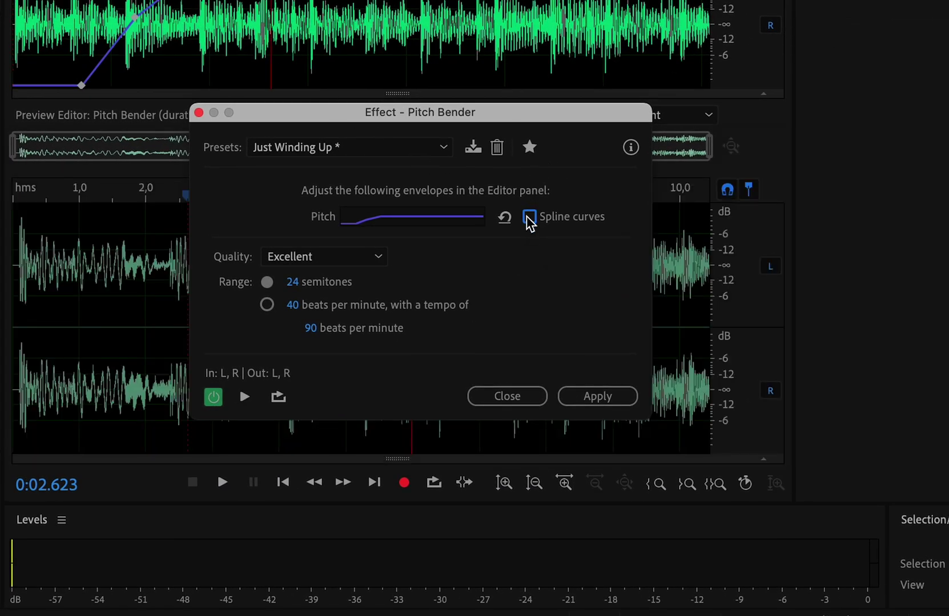
{"action": "left_click", "coordinate": [530, 218]}
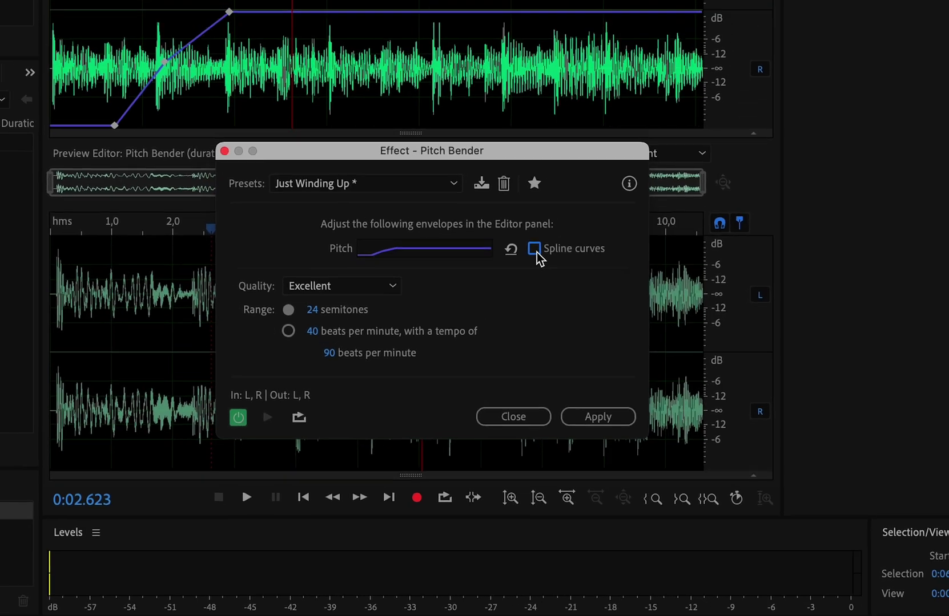
{"action": "left_click", "coordinate": [531, 218]}
Refine the envelope: start point at file start, normal pitch near 3 s, early point at -20.9 semitones.
{"action": "left_click_drag", "start_coordinate": [242, 263], "coordinate": [198, 262]}
{"action": "key", "text": "space"}
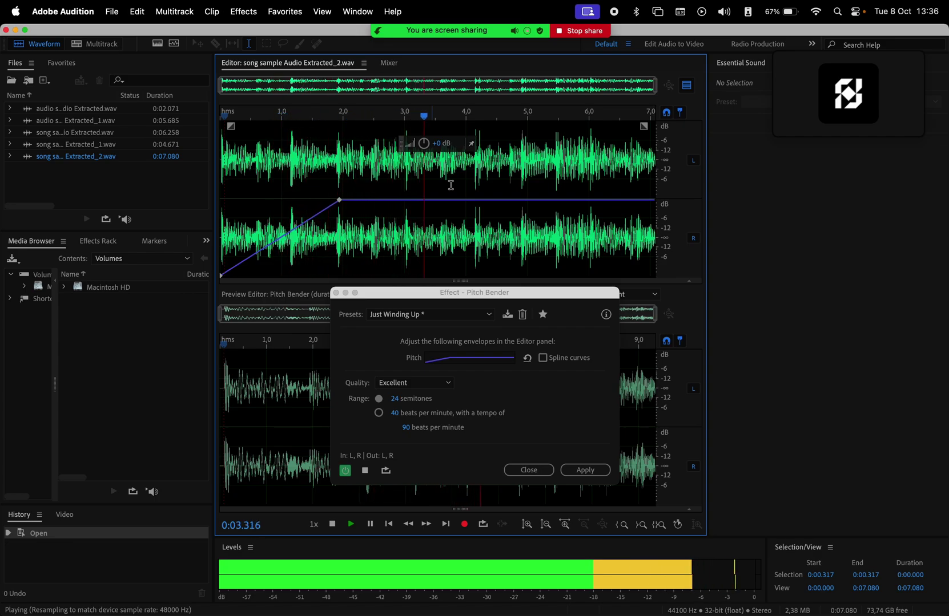
{"action": "key", "text": "space"}
{"action": "left_click_drag", "start_coordinate": [341, 202], "coordinate": [404, 201]}
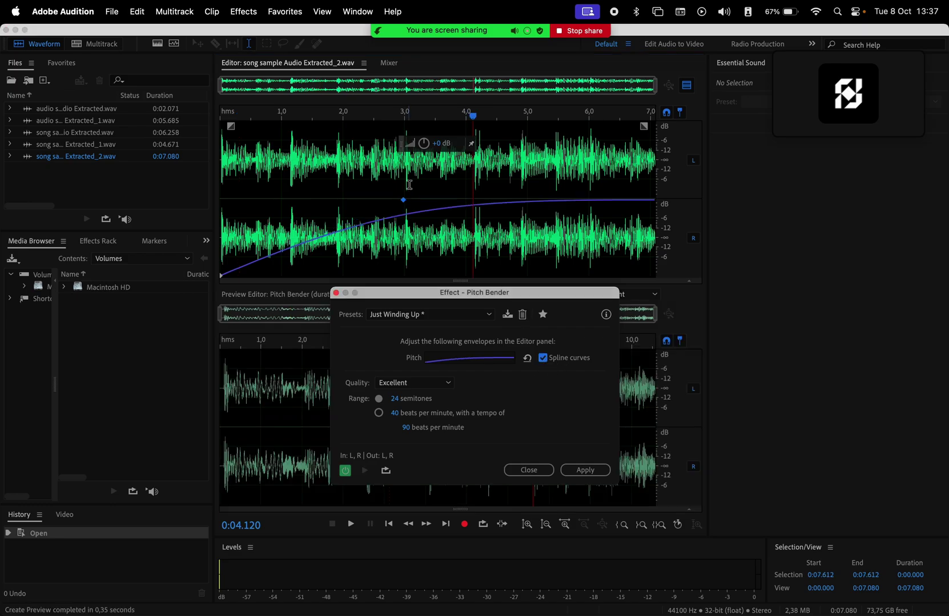
{"action": "key", "text": "super+z"}
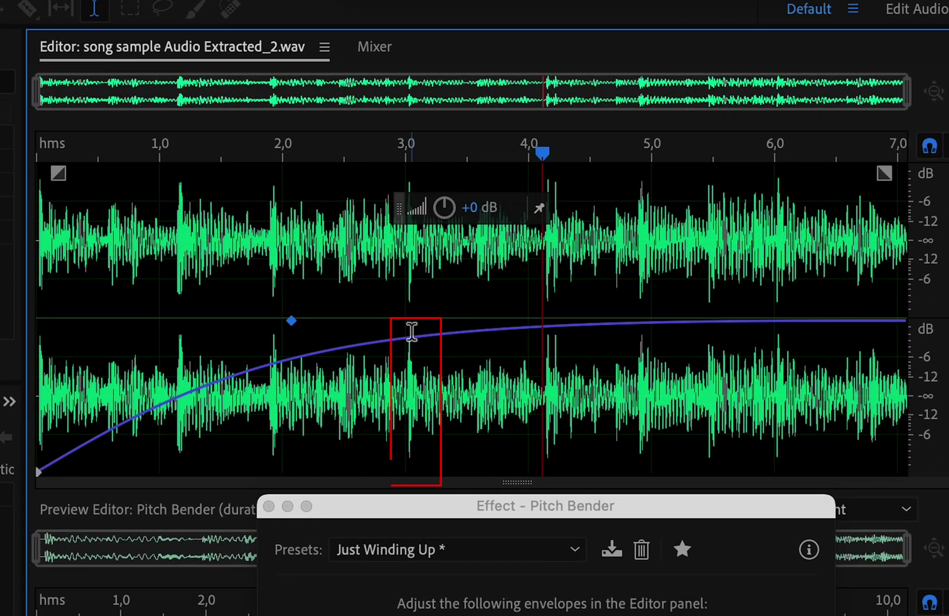
{"action": "left_click_drag", "start_coordinate": [411, 332], "coordinate": [409, 323]}
{"action": "left_click_drag", "start_coordinate": [166, 417], "coordinate": [166, 454]}
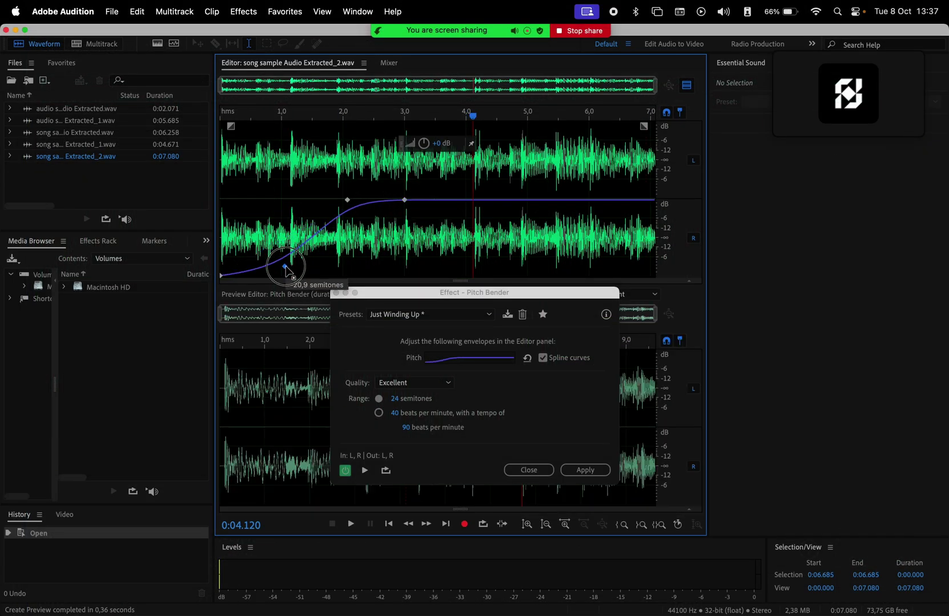
{"action": "left_click_drag", "start_coordinate": [287, 271], "coordinate": [284, 267]}
{"action": "key", "text": "space"}
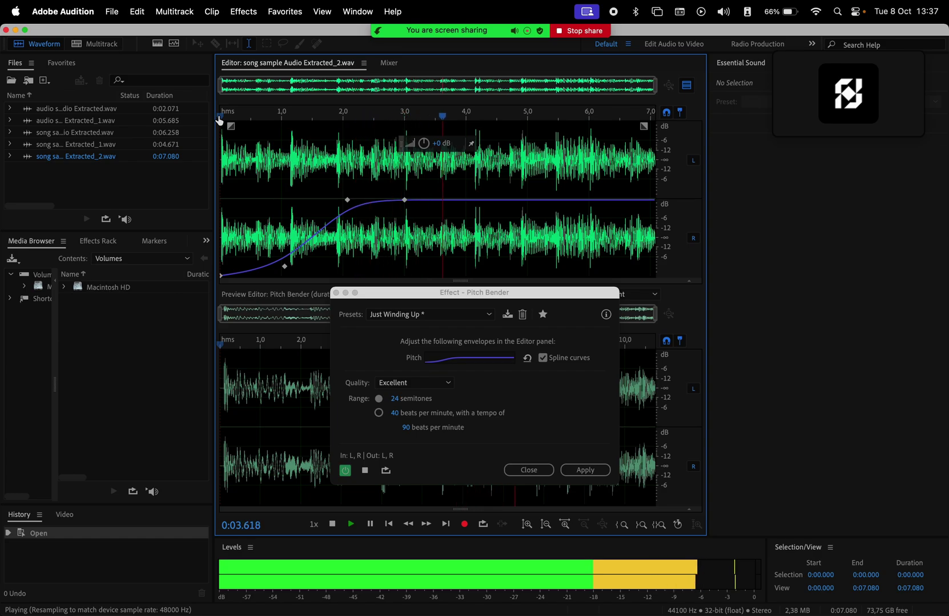
Apply and save the 10.745 s pitch-bent song, then extend its A2 clip in Premiere to full length.
{"action": "left_click", "coordinate": [580, 470]}
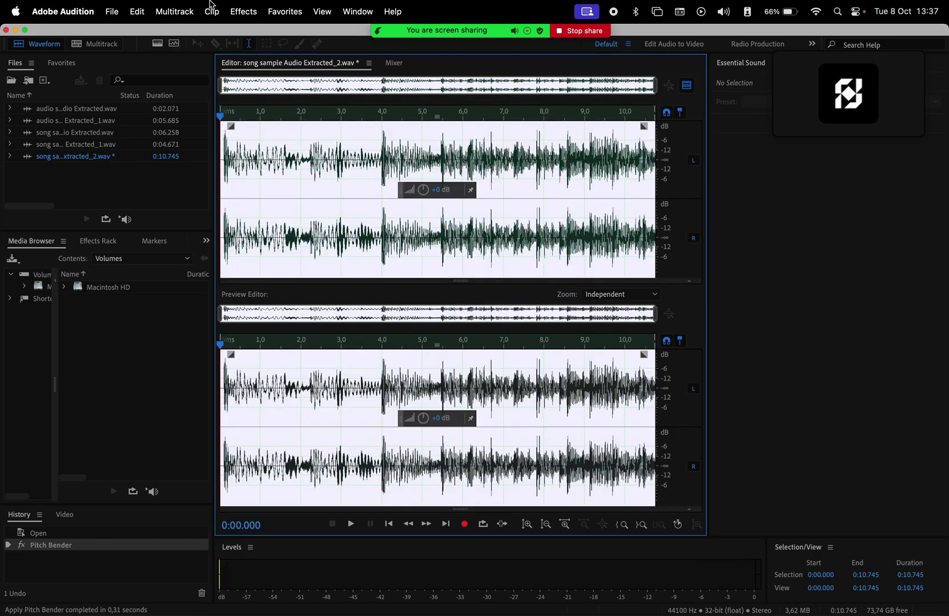
{"action": "left_click", "coordinate": [114, 12]}
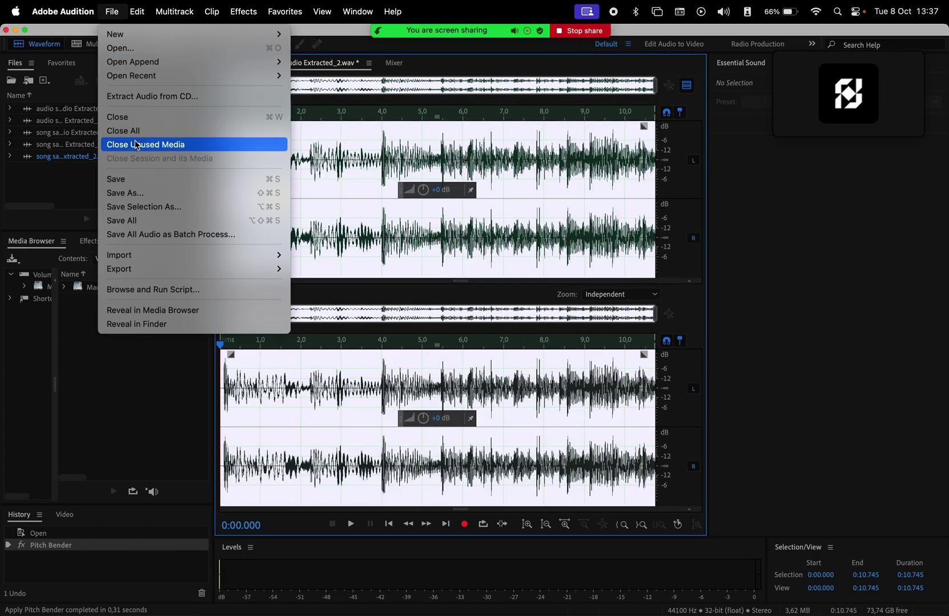
{"action": "left_click", "coordinate": [131, 179]}
{"action": "key", "text": "super+Tab"}
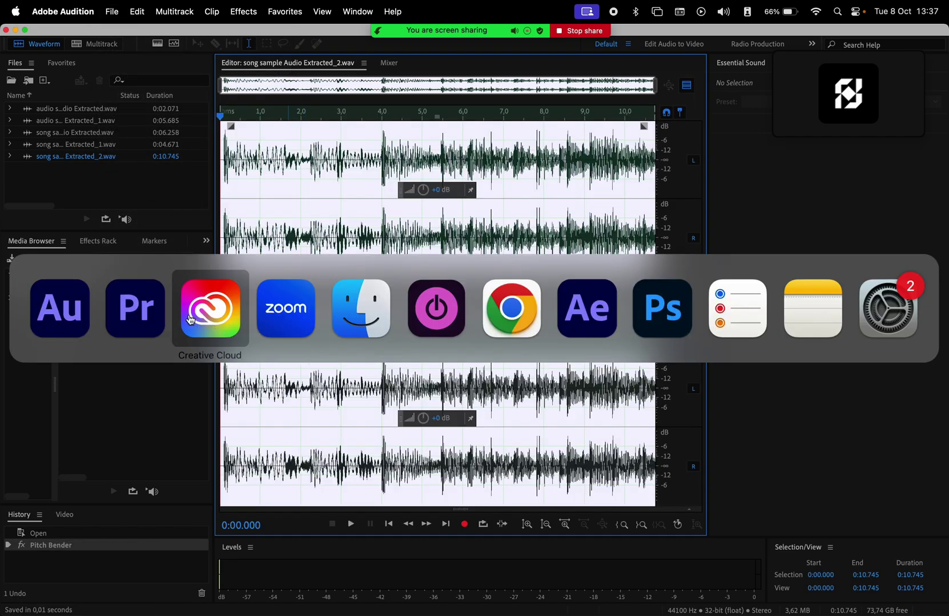
{"action": "key", "text": "space"}
{"action": "left_click_drag", "start_coordinate": [515, 494], "coordinate": [690, 494]}
Unmute track A1 and slide the speech clip to about 7 seconds, ending the sequence at 00:00:12:10.
{"action": "key", "text": "minus"}
{"action": "key", "text": "equal"}
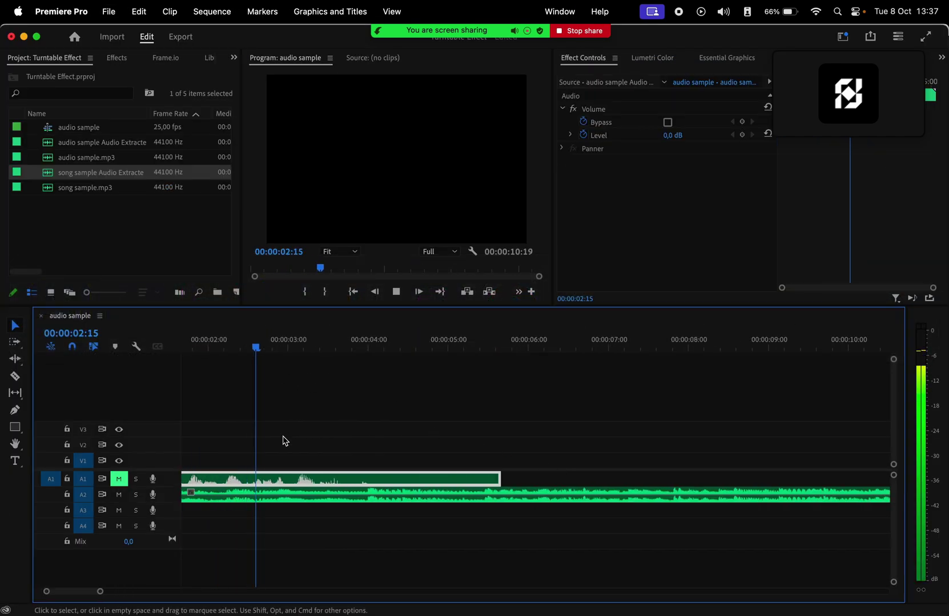
{"action": "key", "text": "equal"}
{"action": "key", "text": "minus"}
{"action": "key", "text": "minus"}
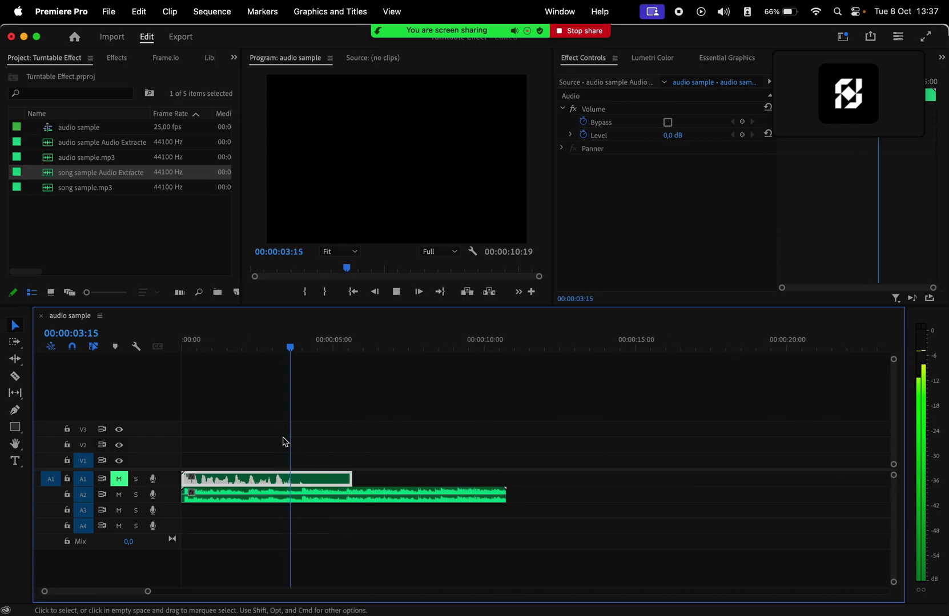
{"action": "left_click", "coordinate": [119, 480]}
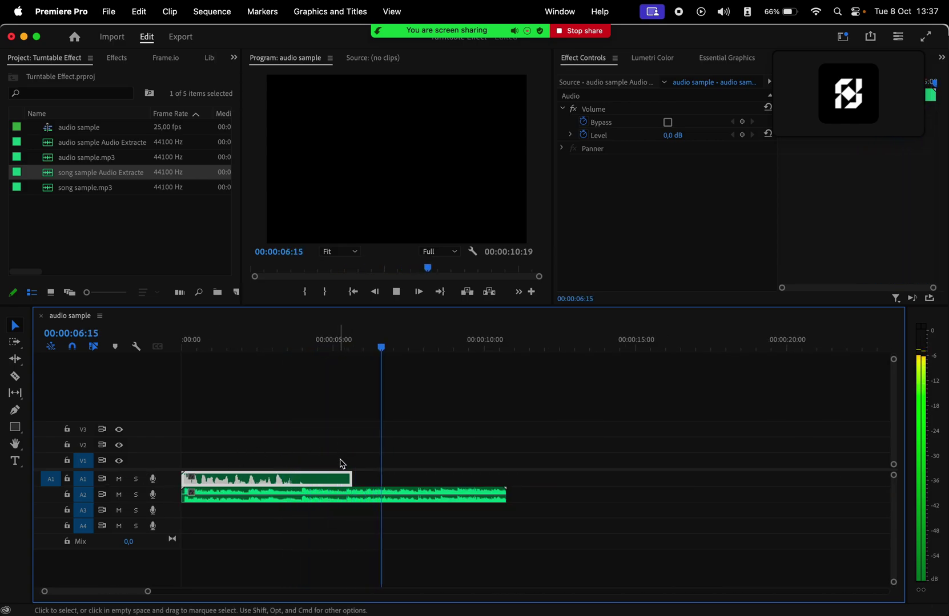
{"action": "left_click_drag", "start_coordinate": [299, 482], "coordinate": [502, 494]}
{"action": "left_click", "coordinate": [541, 449]}
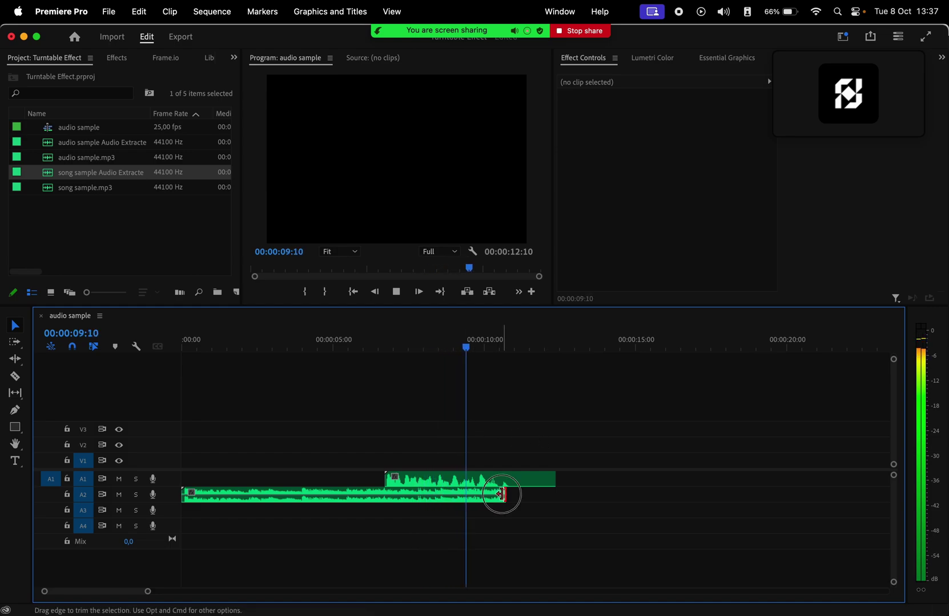